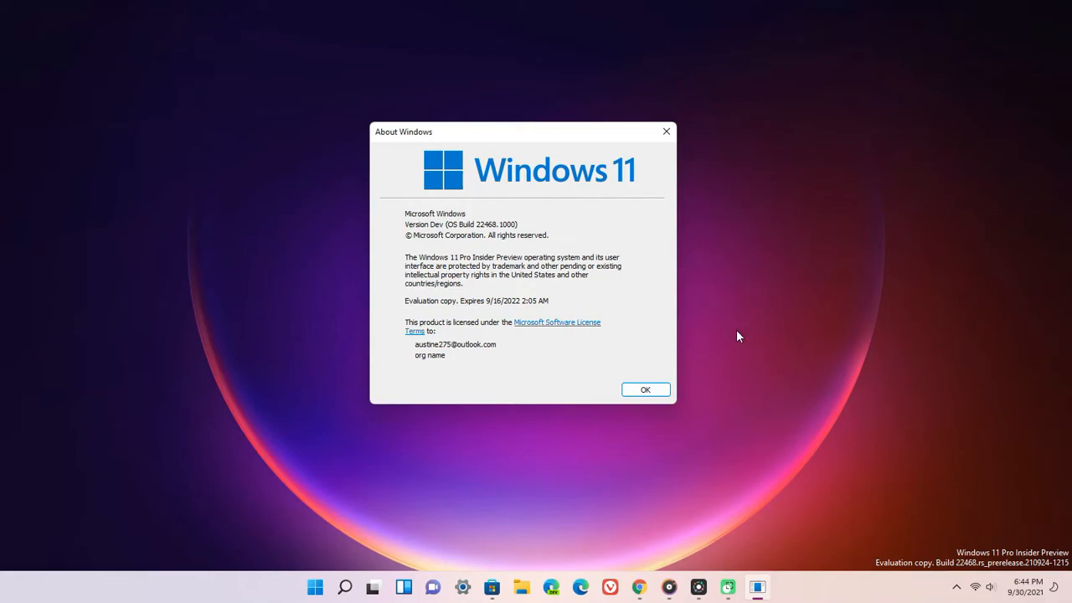
Close the Windows version information, open the taskbar settings and expand Taskbar behaviors to reach the recent searches option.
{"action": "key", "text": "Return"}
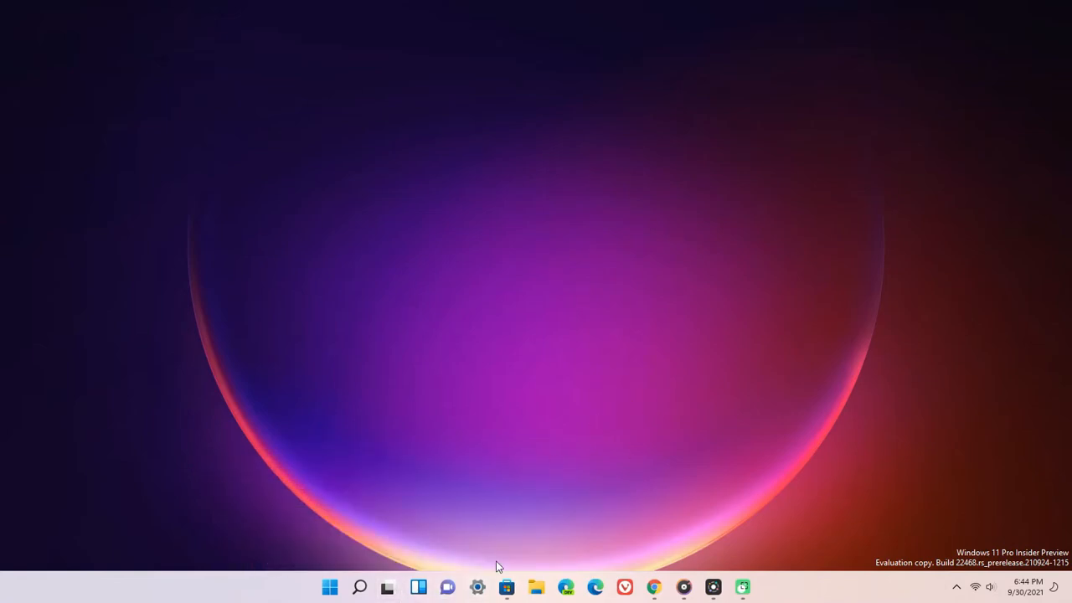
{"action": "right_click", "coordinate": [277, 590]}
{"action": "left_click", "coordinate": [315, 559]}
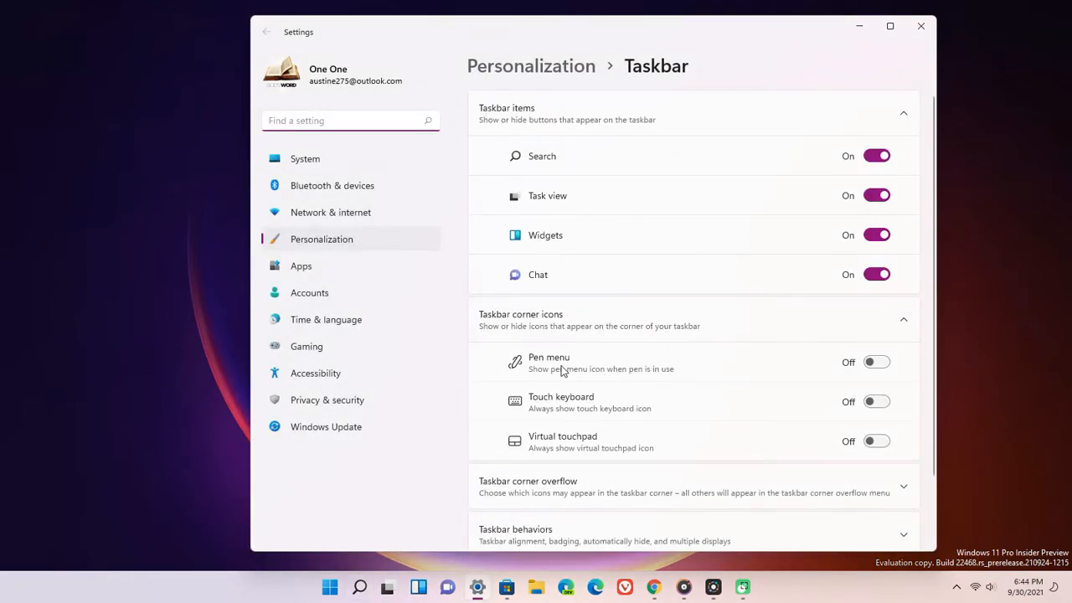
{"action": "scroll", "coordinate": [563, 371], "scroll_direction": "down", "scroll_amount": 2}
{"action": "left_click", "coordinate": [561, 459]}
{"action": "scroll", "coordinate": [632, 360], "scroll_direction": "down", "scroll_amount": 3}
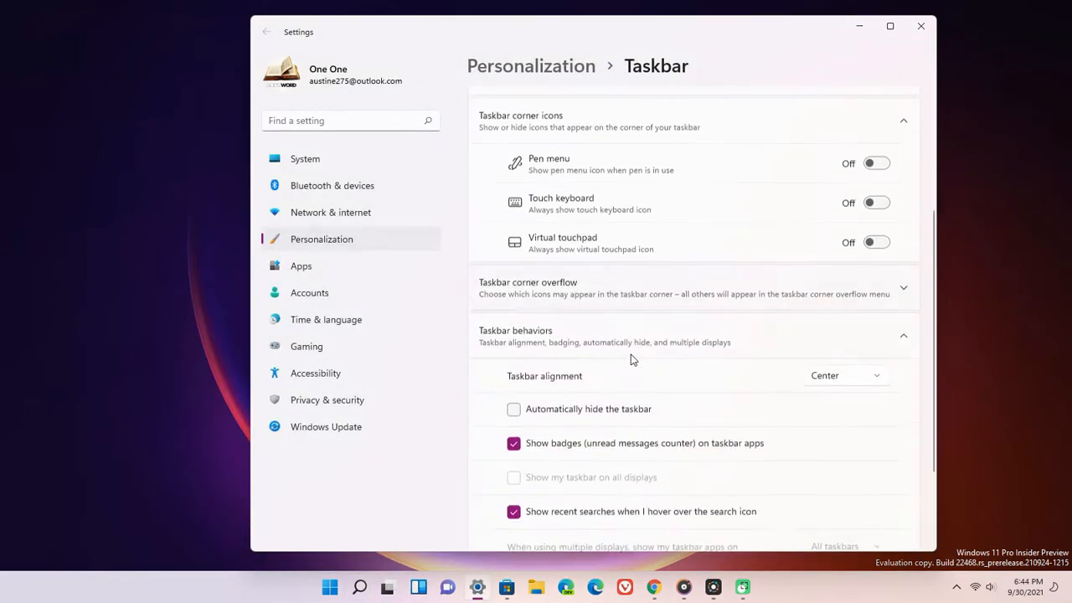
{"action": "scroll", "coordinate": [632, 360], "scroll_direction": "down", "scroll_amount": 1}
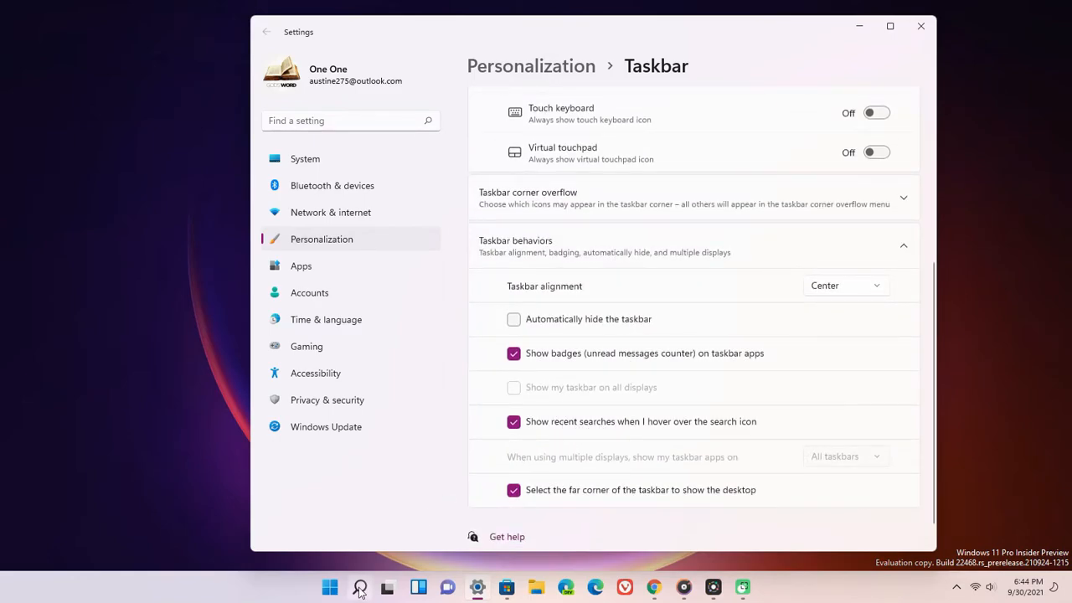
{"action": "mouse_move", "coordinate": [360, 592]}
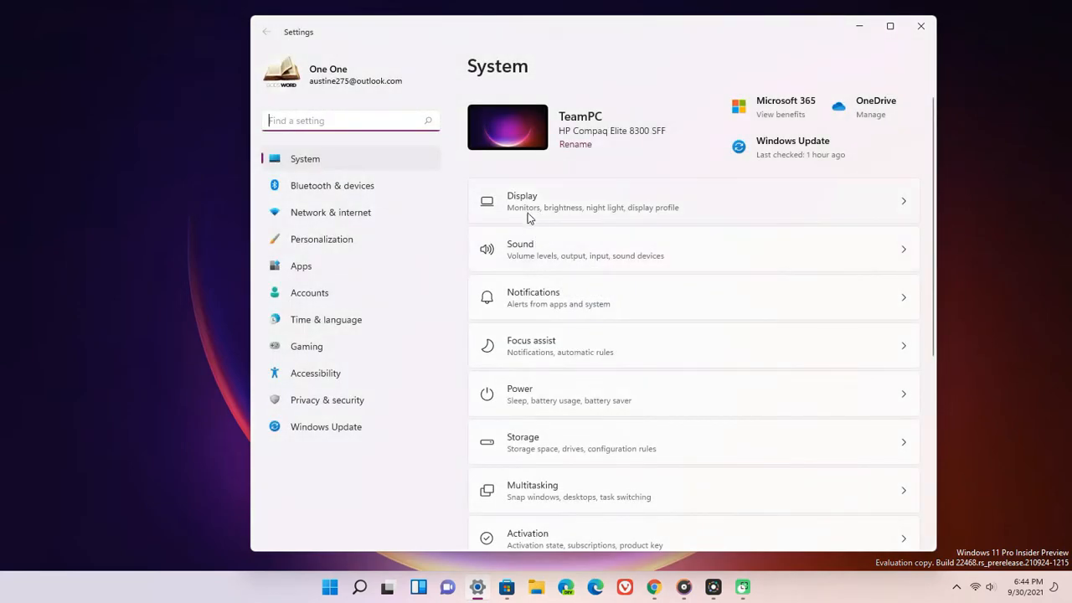
Examine the advanced options of the erw VPN connection under Network & internet, return to the VPN page and close Settings.
{"action": "left_click", "coordinate": [336, 217]}
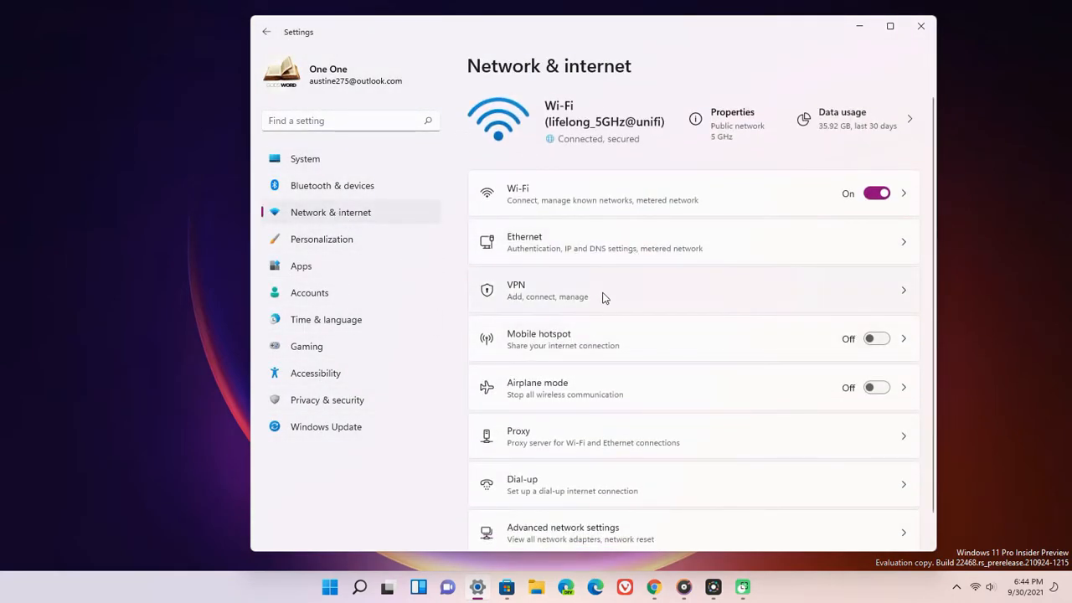
{"action": "left_click", "coordinate": [604, 298]}
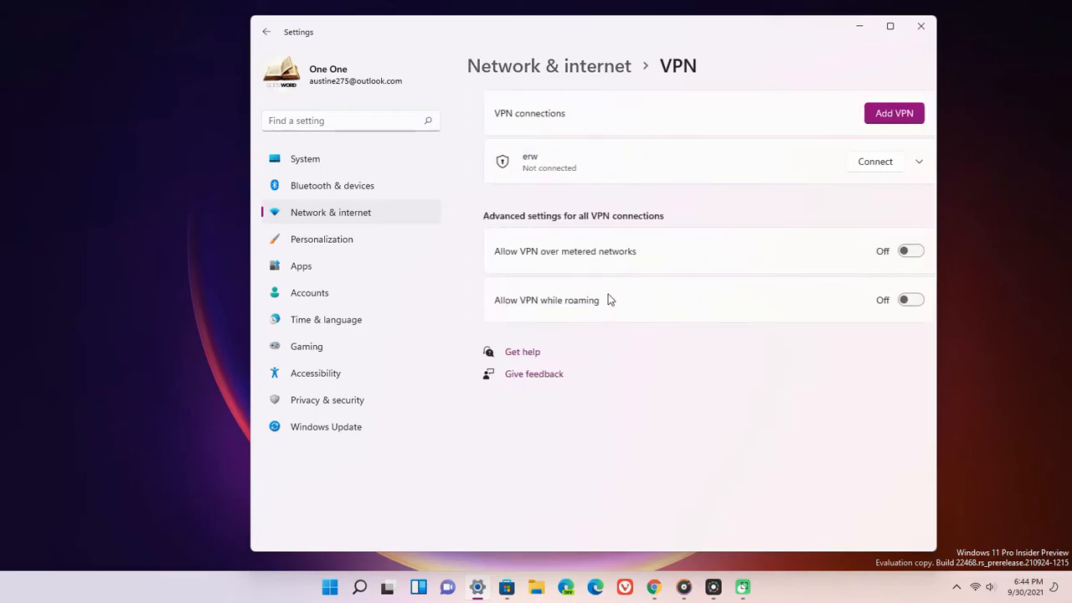
{"action": "left_click", "coordinate": [901, 164]}
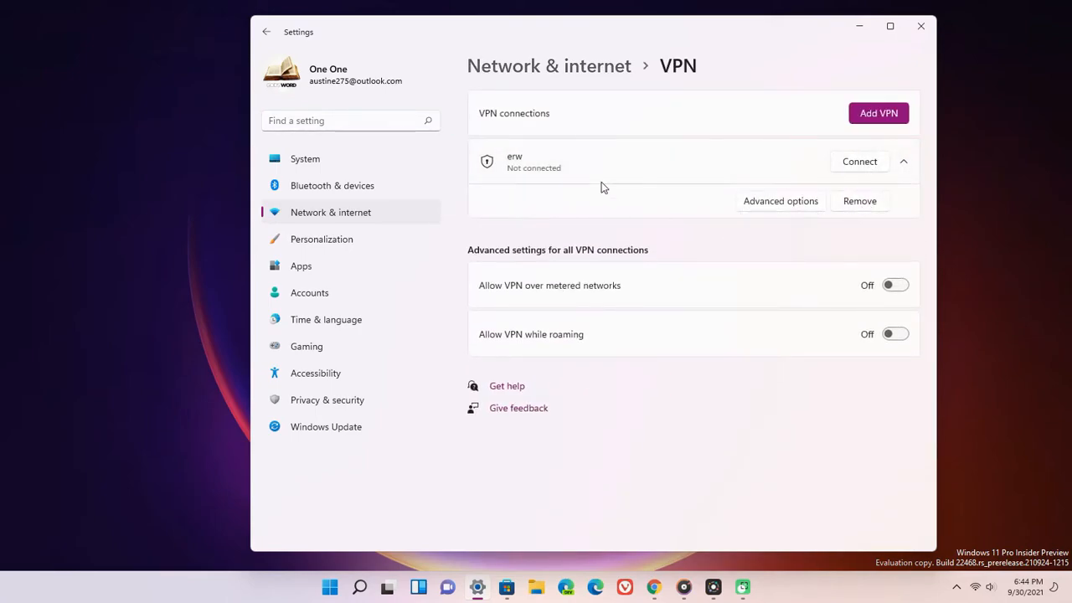
{"action": "left_click", "coordinate": [771, 204]}
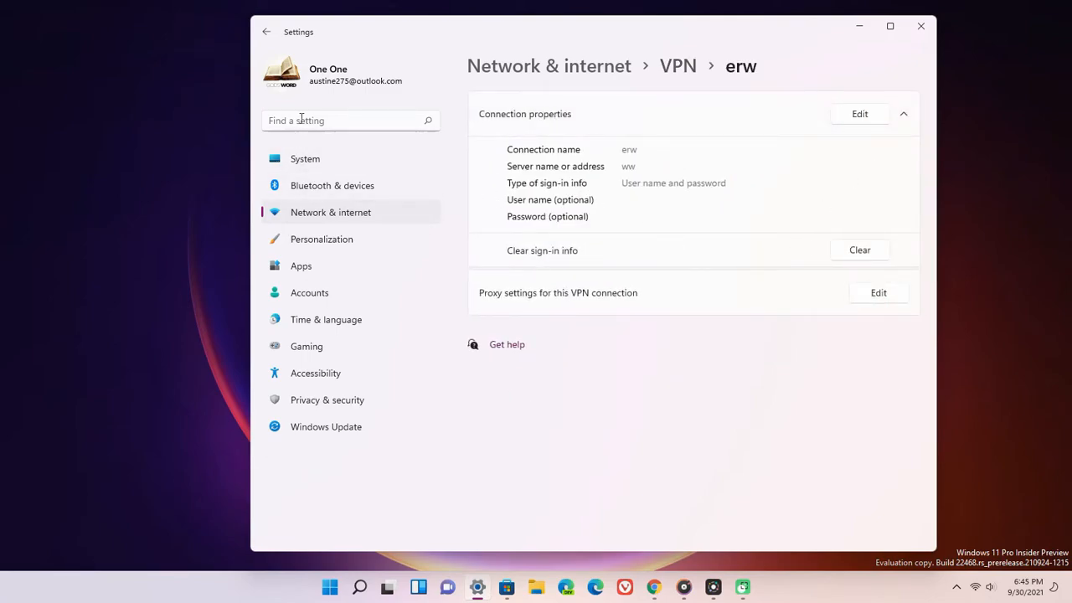
{"action": "left_click", "coordinate": [266, 32]}
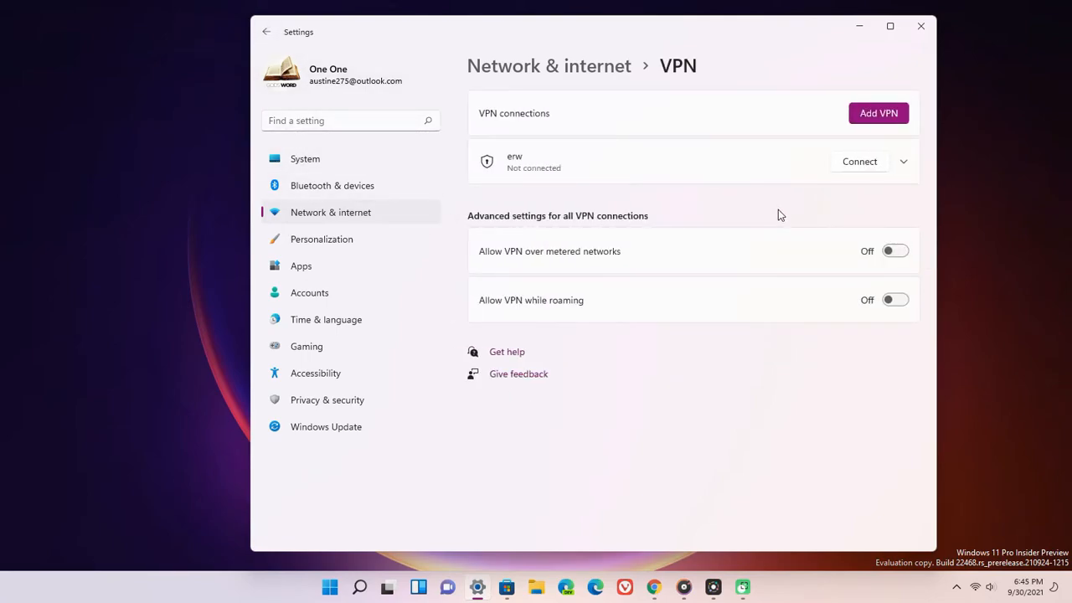
{"action": "left_click", "coordinate": [921, 26]}
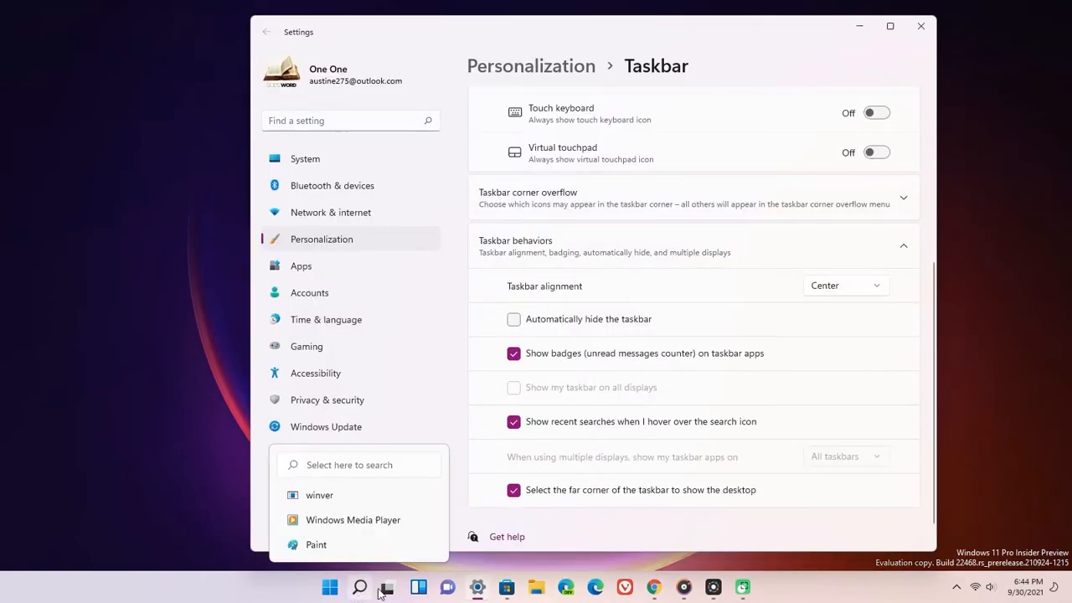
Try disabling "Show recent searches when I hover over the search icon", re-enable it and close Settings.
{"action": "left_click", "coordinate": [513, 422]}
{"action": "left_click", "coordinate": [513, 422]}
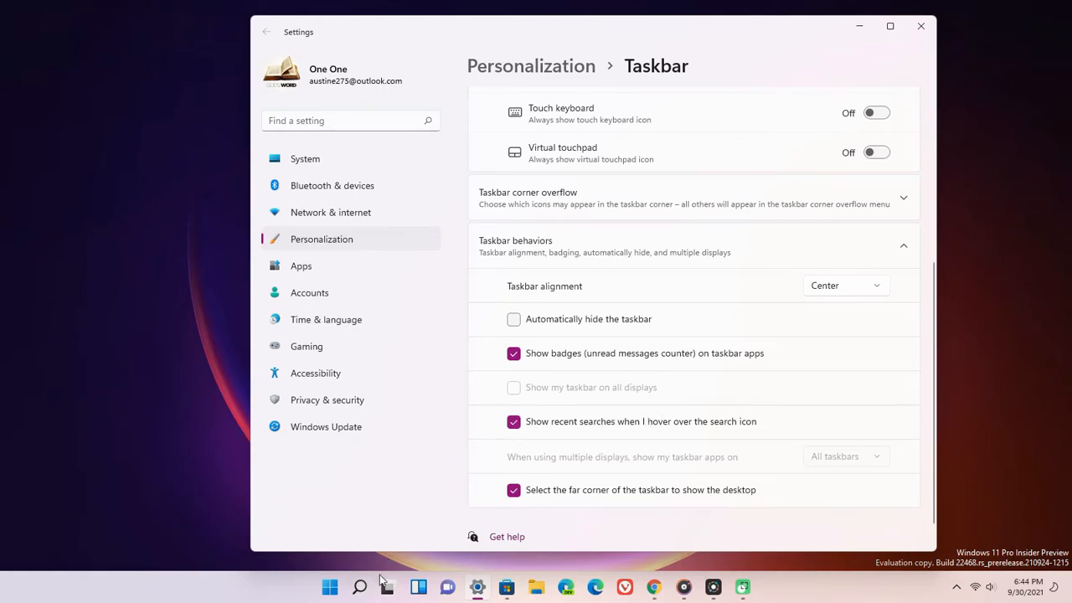
{"action": "left_click", "coordinate": [513, 422]}
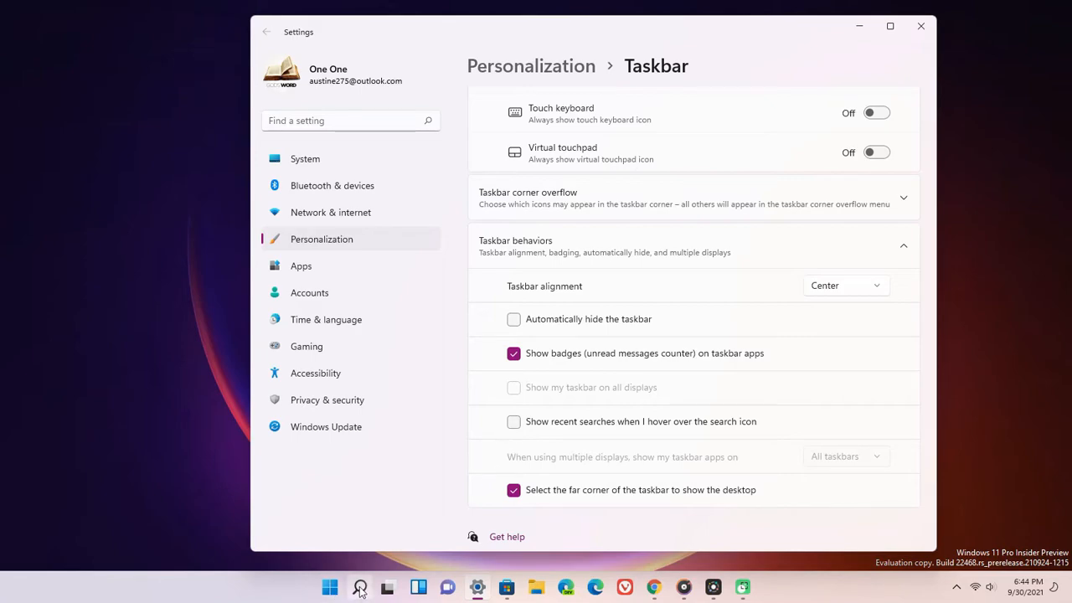
{"action": "left_click", "coordinate": [513, 422]}
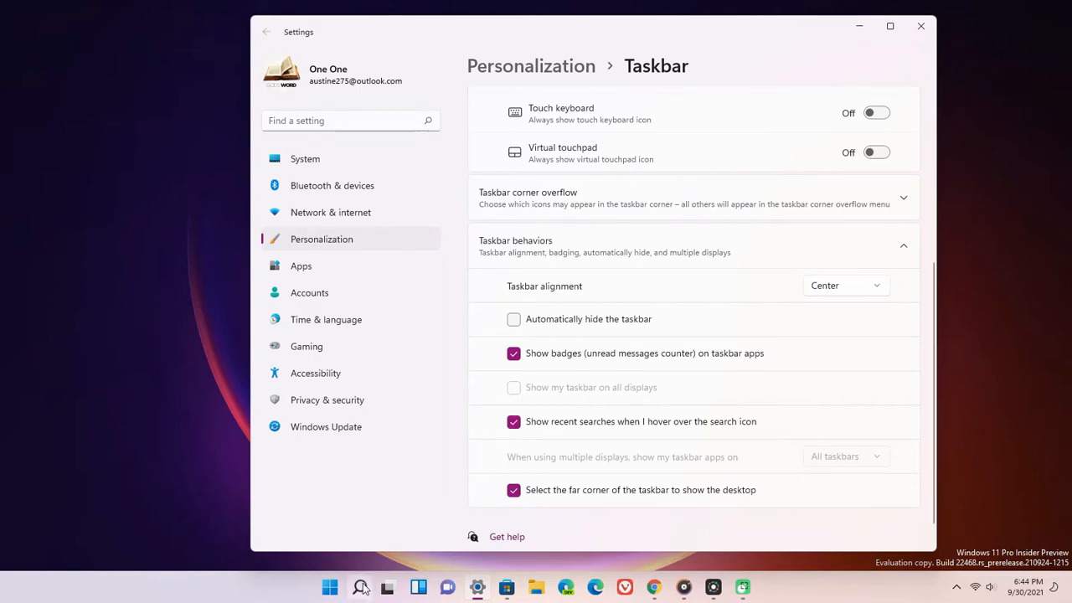
{"action": "left_click", "coordinate": [921, 28]}
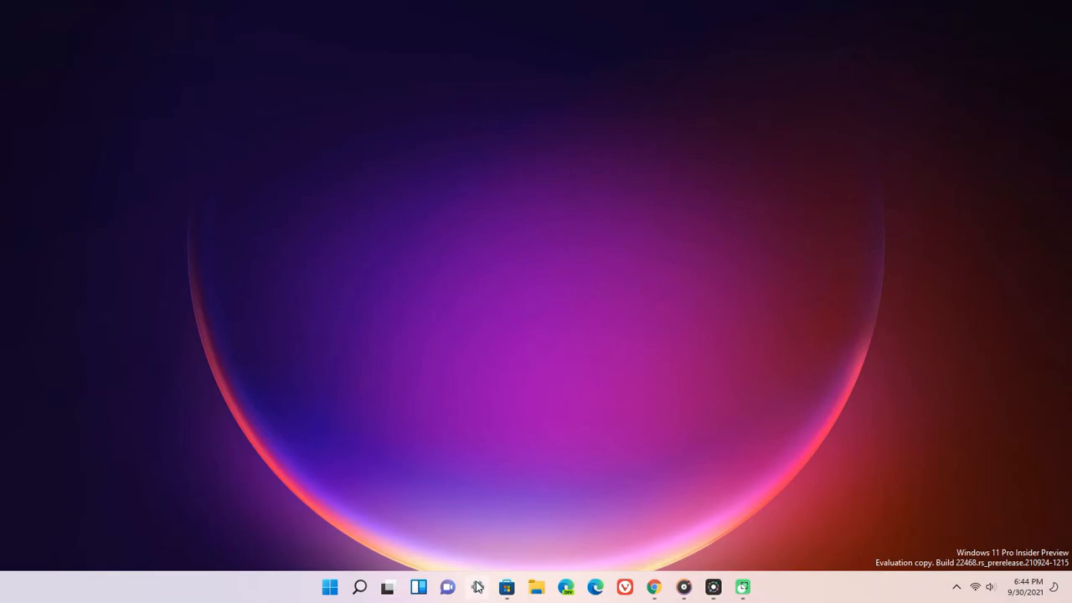
View the Microsoft Store library with its list of installed apps, and close the Store.
{"action": "left_click", "coordinate": [507, 586]}
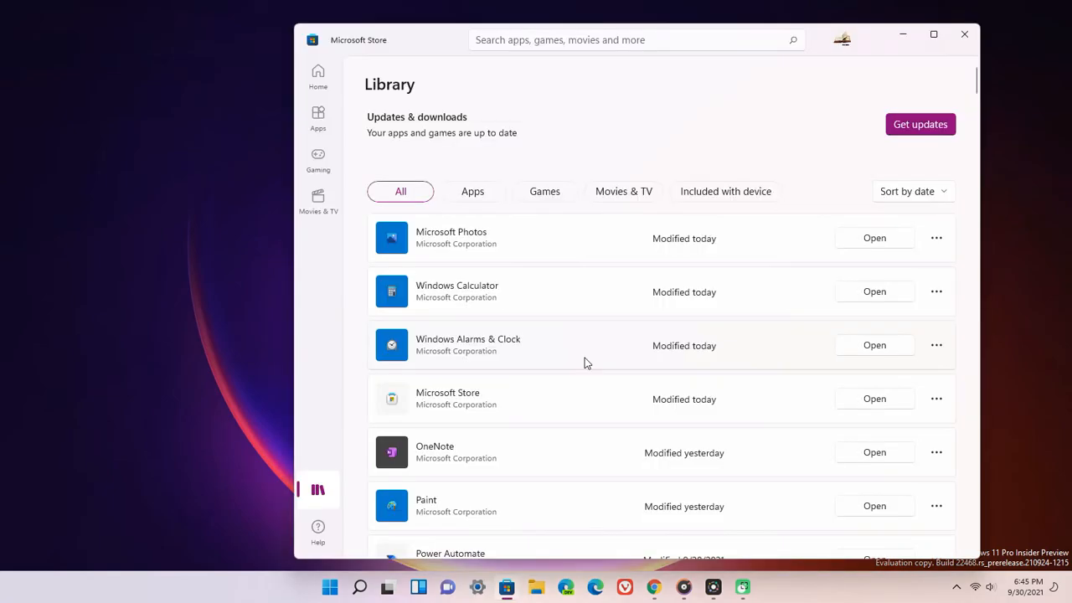
{"action": "left_click", "coordinate": [964, 35]}
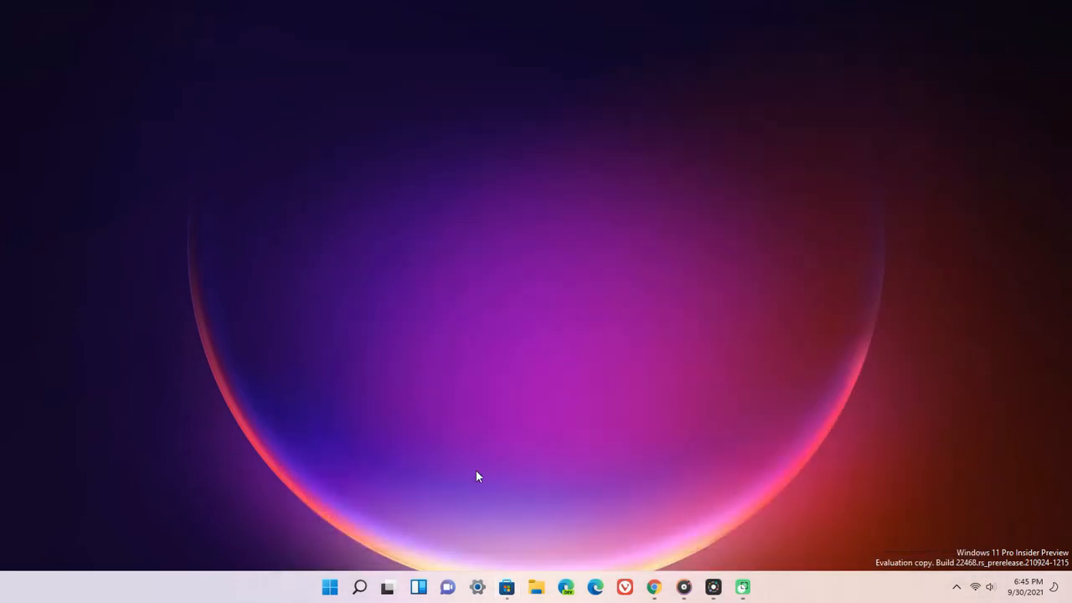
Launch Paint from the recent items in Windows Search and show the upper part of the blank canvas.
{"action": "left_click", "coordinate": [359, 586]}
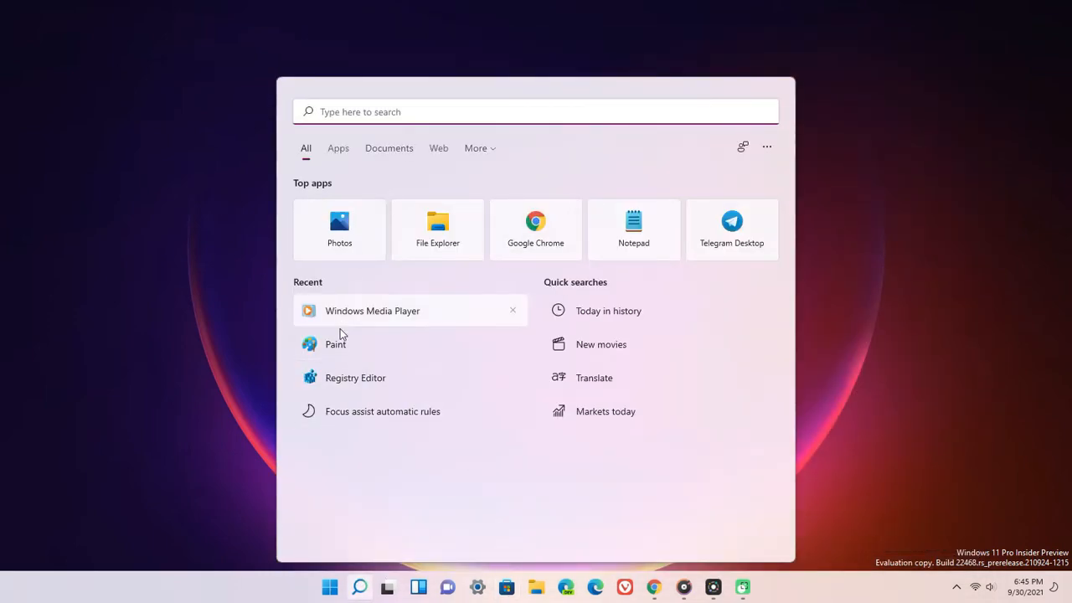
{"action": "left_click", "coordinate": [354, 345]}
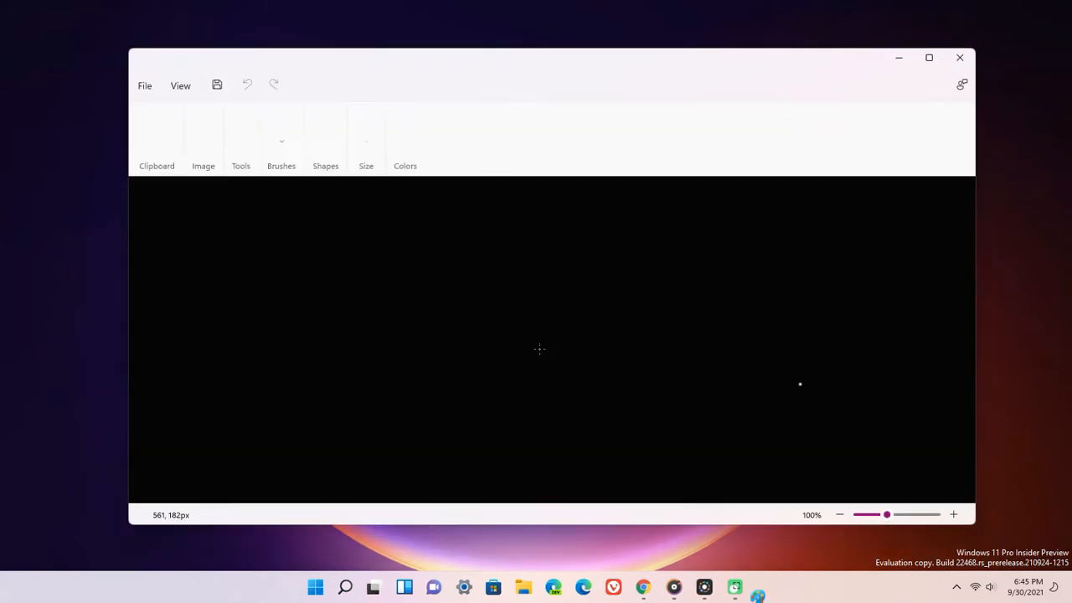
{"action": "scroll", "coordinate": [531, 319], "scroll_direction": "down", "scroll_amount": 2}
{"action": "scroll", "coordinate": [504, 328], "scroll_direction": "up", "scroll_amount": 2}
{"action": "scroll", "coordinate": [779, 292], "scroll_direction": "down", "scroll_amount": 2}
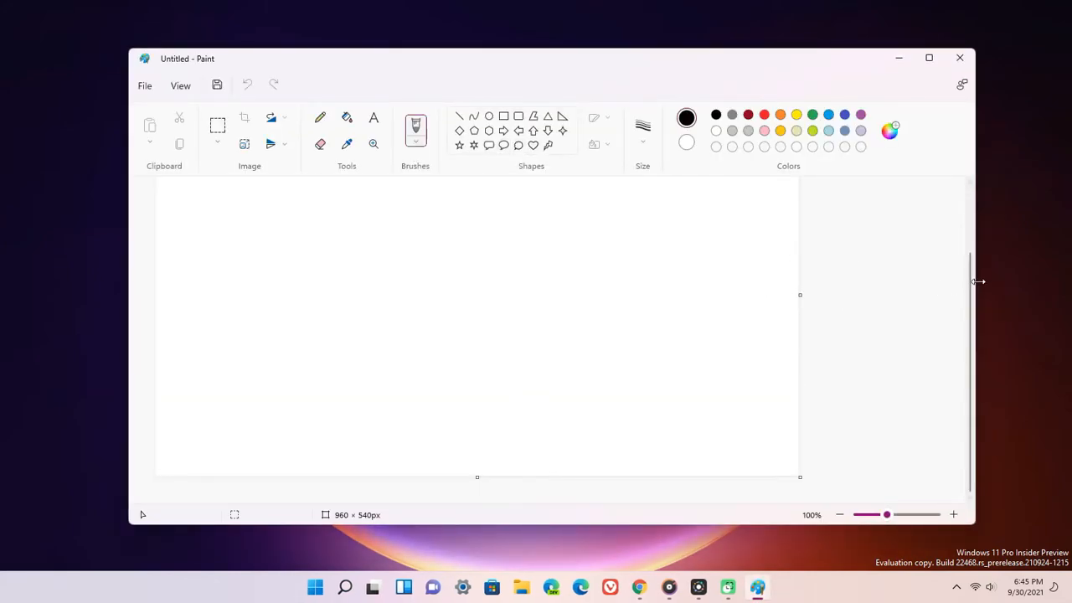
{"action": "left_click_drag", "start_coordinate": [967, 310], "coordinate": [962, 220]}
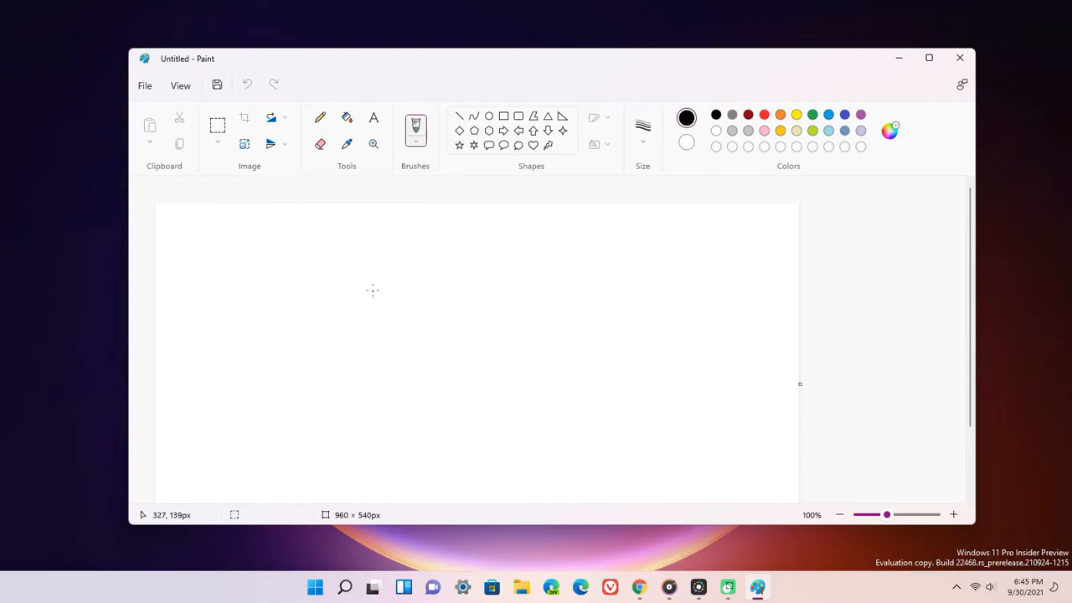
Draw two black freehand brush strokes and two vertical straight lines in the upper half of the canvas.
{"action": "mouse_move", "coordinate": [346, 269]}
{"action": "left_mouse_down"}
{"action": "mouse_move", "coordinate": [375, 325]}
{"action": "mouse_move", "coordinate": [562, 327]}
{"action": "left_mouse_up"}
{"action": "left_click_drag", "start_coordinate": [565, 257], "coordinate": [566, 376]}
{"action": "left_click", "coordinate": [459, 117]}
{"action": "left_click_drag", "start_coordinate": [306, 269], "coordinate": [306, 340]}
{"action": "left_click_drag", "start_coordinate": [428, 247], "coordinate": [428, 325]}
Draw a black curve about 336 px wide below the strokes and bend it upward near its right end.
{"action": "left_click", "coordinate": [474, 117]}
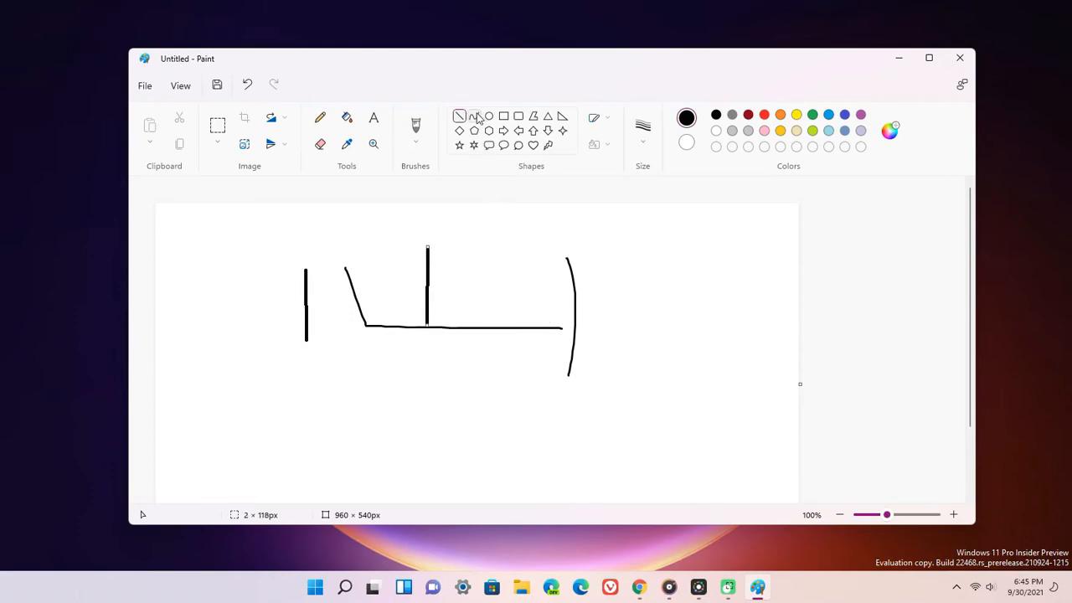
{"action": "mouse_move", "coordinate": [373, 438]}
{"action": "left_mouse_down"}
{"action": "mouse_move", "coordinate": [586, 429]}
{"action": "mouse_move", "coordinate": [598, 440]}
{"action": "left_mouse_up"}
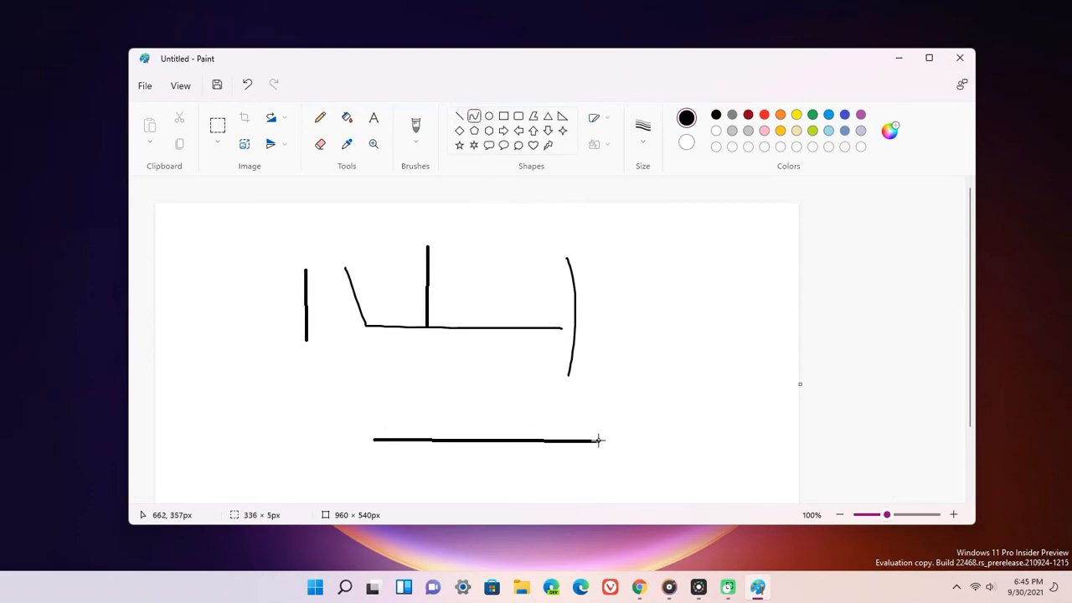
{"action": "left_click", "coordinate": [751, 392]}
{"action": "left_click_drag", "start_coordinate": [751, 392], "coordinate": [644, 267]}
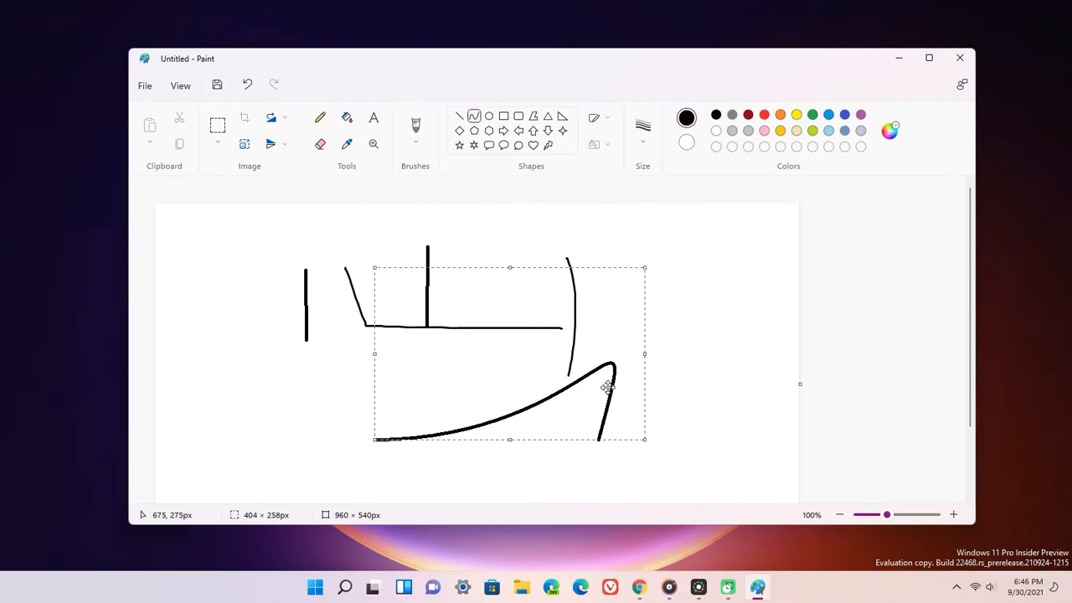
Draw a right triangle about 184 × 172 px at the canvas's lower left and a heart about 173 × 167 px at its right.
{"action": "left_click", "coordinate": [563, 117]}
{"action": "left_click_drag", "start_coordinate": [204, 324], "coordinate": [326, 437]}
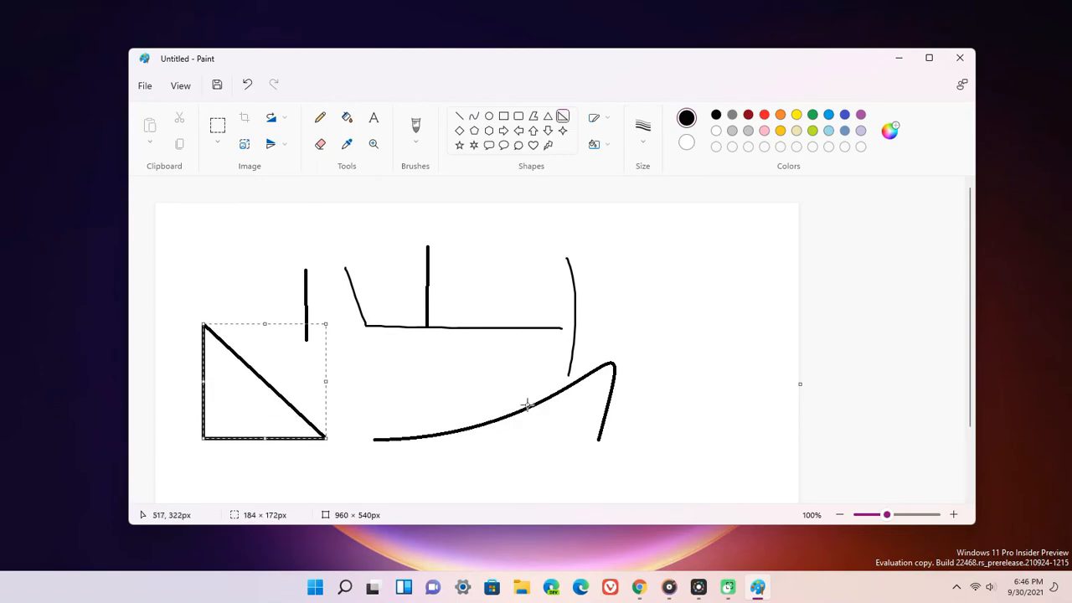
{"action": "left_click", "coordinate": [533, 145]}
{"action": "left_click_drag", "start_coordinate": [640, 253], "coordinate": [756, 366]}
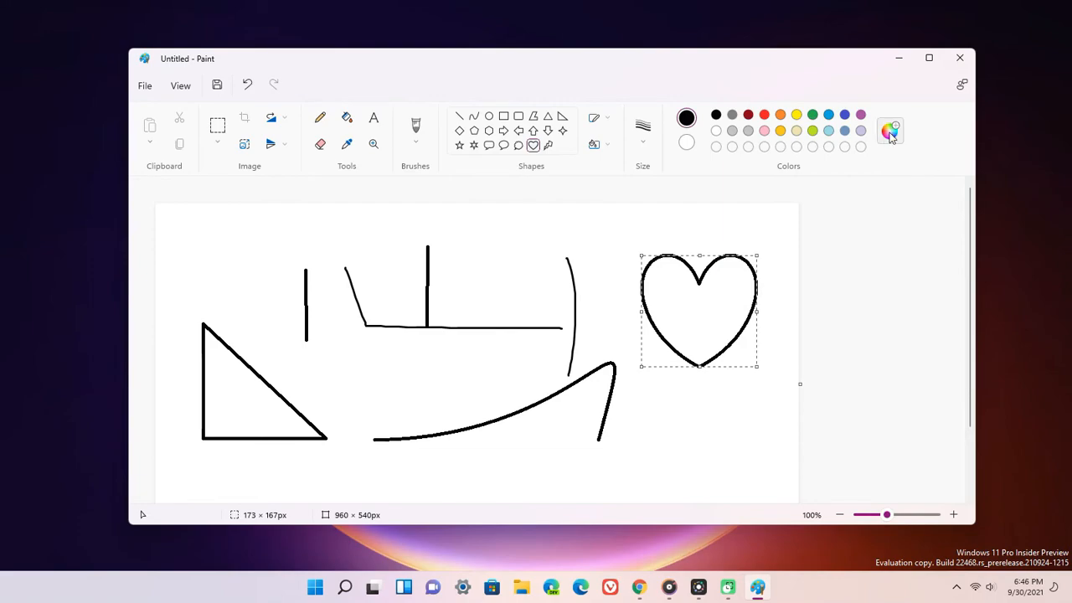
Add a custom colour with hue 30, saturation 203 and luminance 0, and draw a heart about 139 × 123 px above the triangle.
{"action": "left_click", "coordinate": [890, 133]}
{"action": "left_click", "coordinate": [571, 221]}
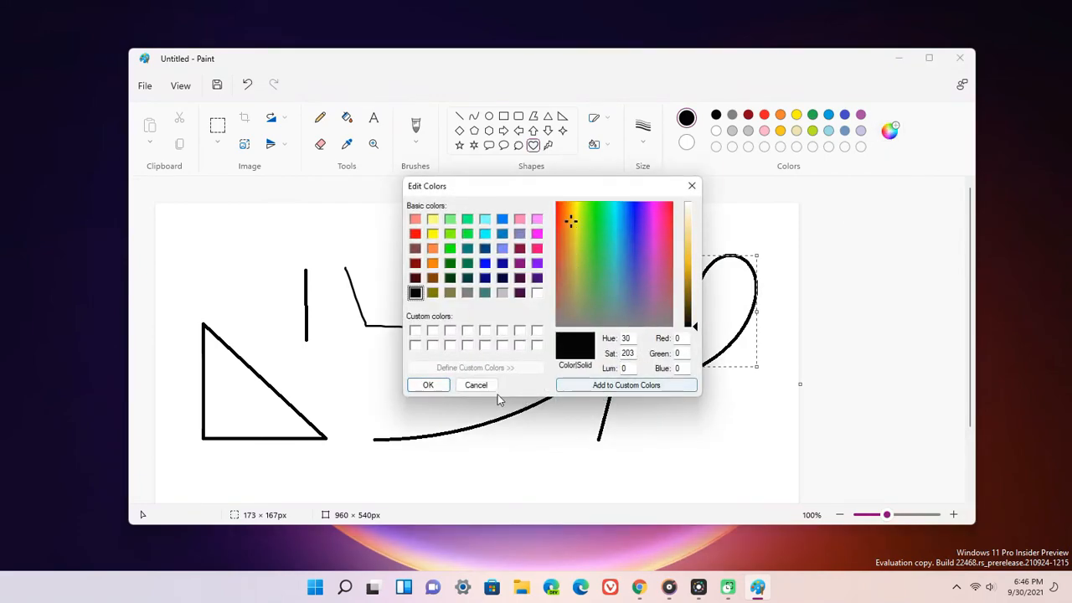
{"action": "left_click", "coordinate": [427, 386]}
{"action": "left_click_drag", "start_coordinate": [200, 236], "coordinate": [293, 318]}
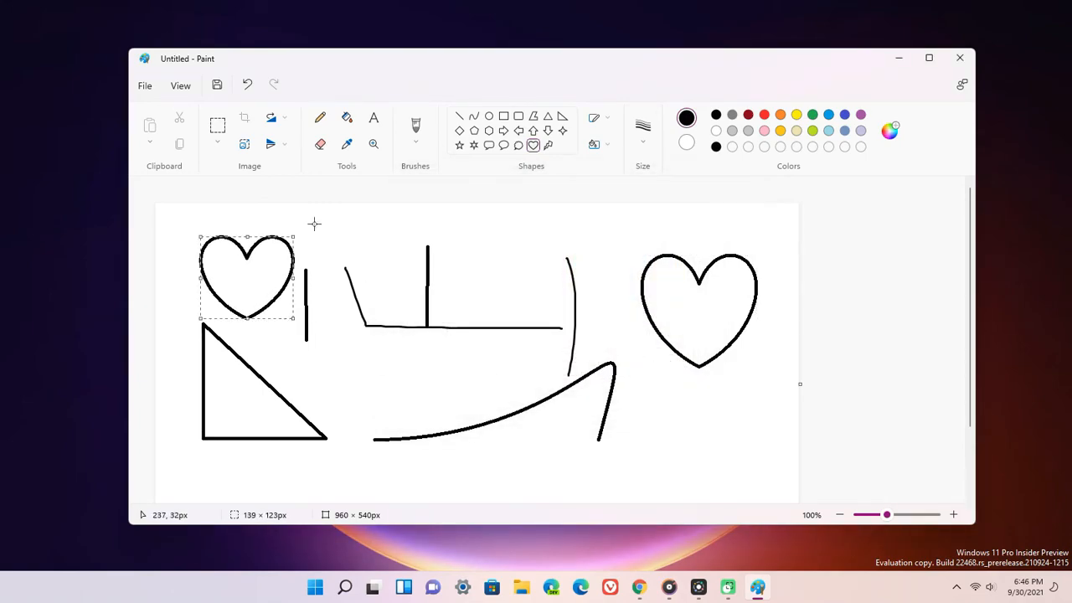
Recolour the outline of the small heart above the triangle yellow, red and finally orange.
{"action": "left_click", "coordinate": [797, 115]}
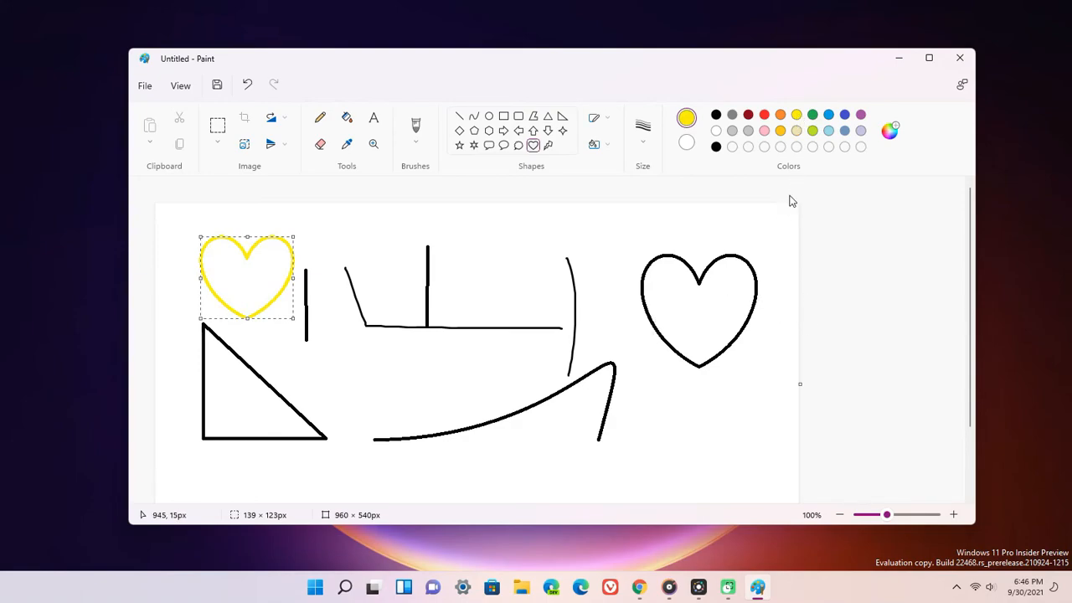
{"action": "left_click", "coordinate": [765, 116]}
{"action": "left_click", "coordinate": [780, 115]}
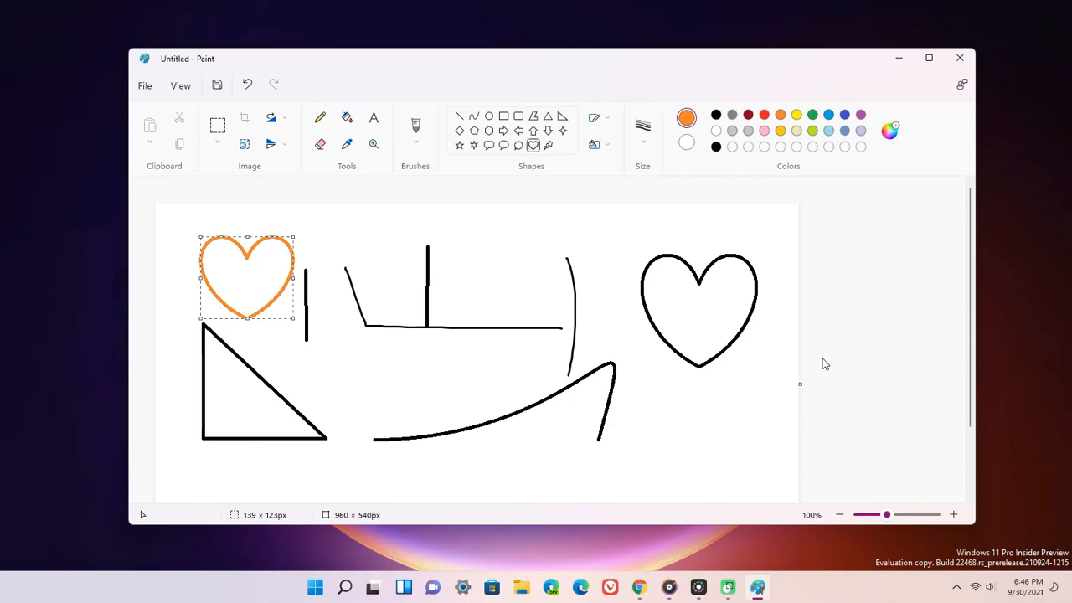
Close Paint without saving the drawing.
{"action": "left_click", "coordinate": [959, 58]}
{"action": "left_click", "coordinate": [573, 296]}
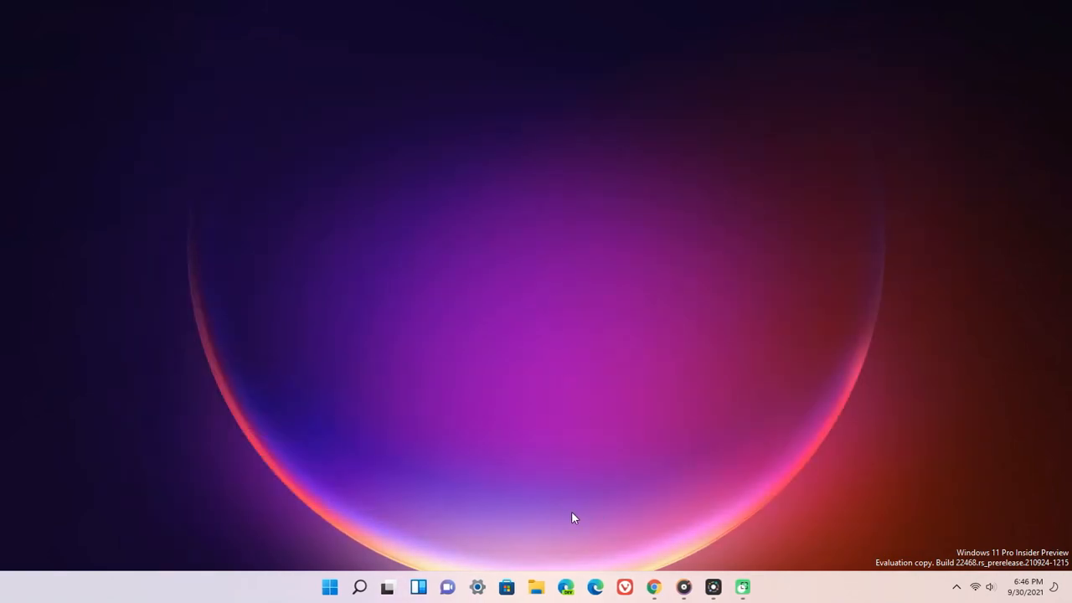